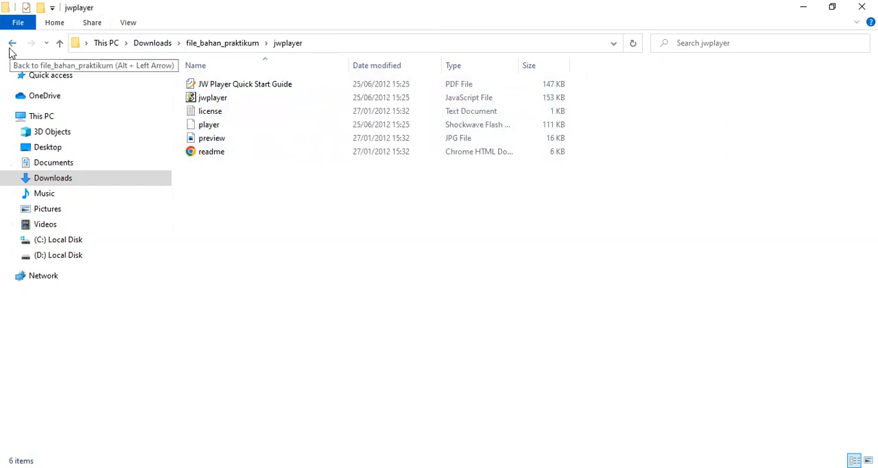
Check the contents of the uploads folder inside file_bahan_praktikum and return to the parent folder
left_click(11, 43)
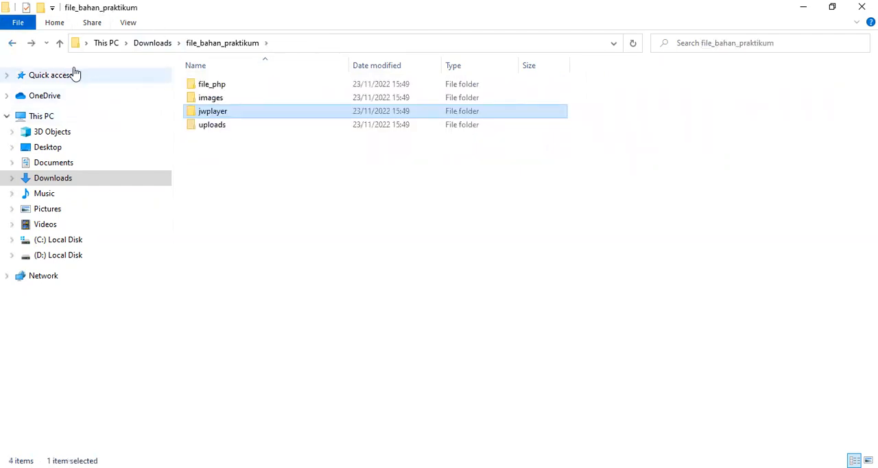
double_click(225, 129)
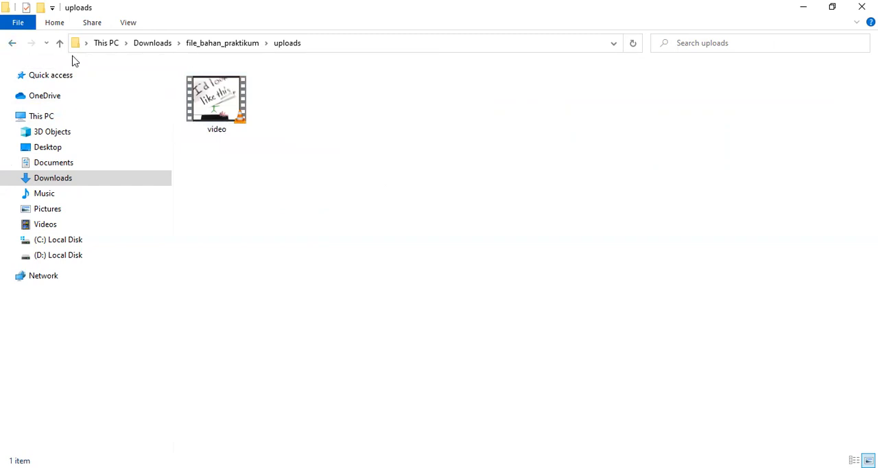
left_click(12, 43)
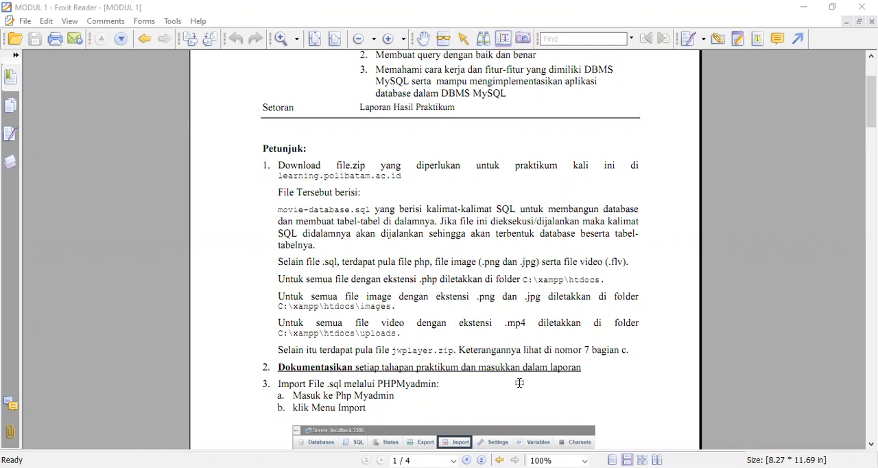
In the MODUL 1 PDF in Foxit Reader, read the Petunjuk instructions on the practice files and their target folders
scroll(519, 383, "down", 3)
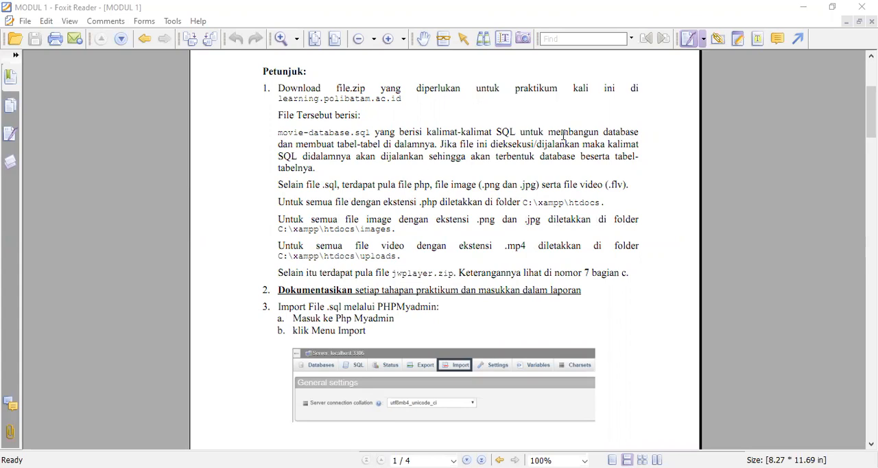
scroll(480, 328, "down", 2)
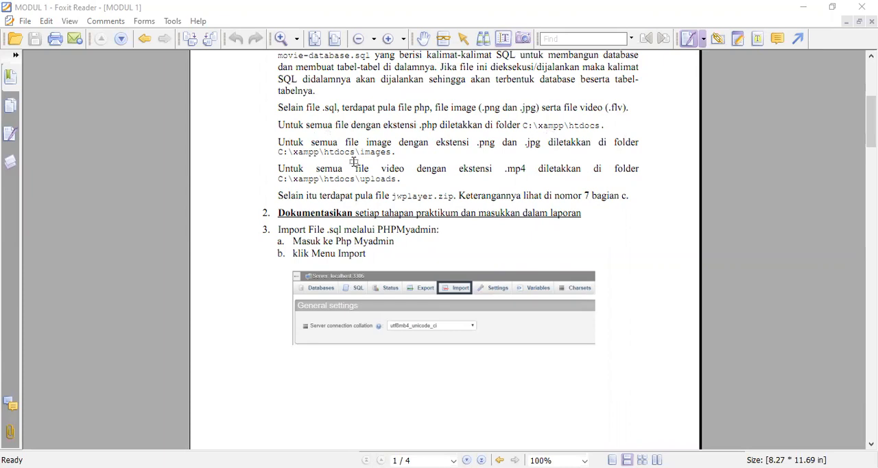
scroll(374, 224, "up", 1)
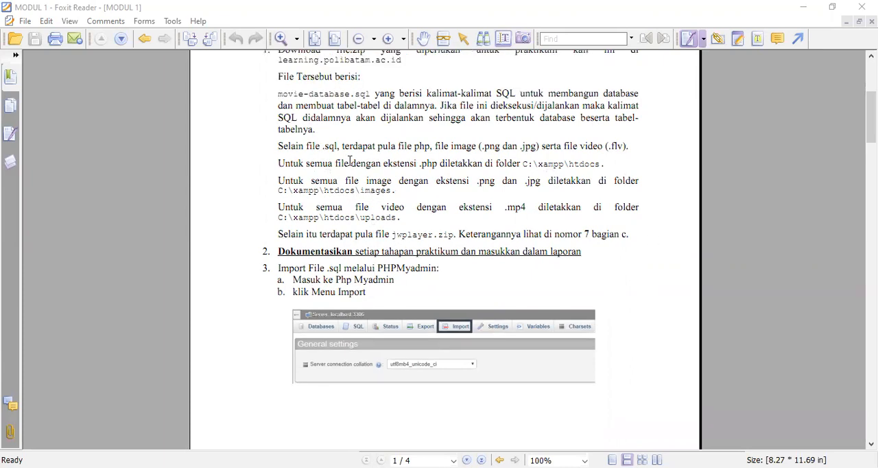
scroll(347, 205, "up", 1)
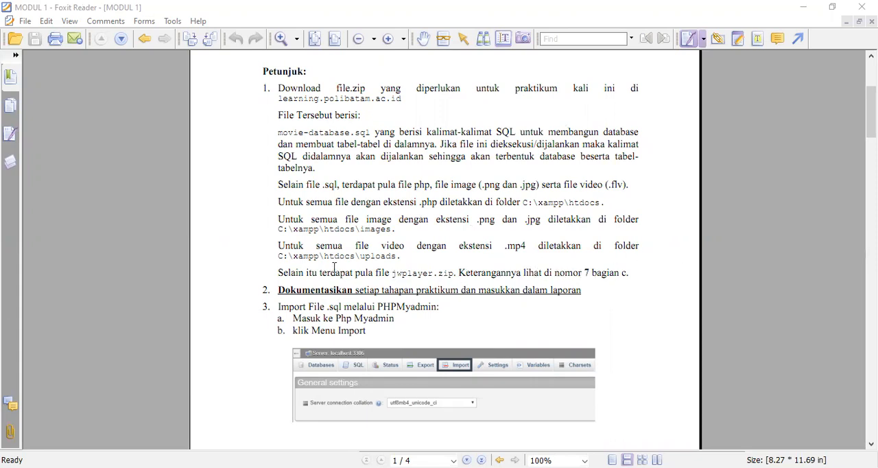
scroll(334, 266, "down", 3)
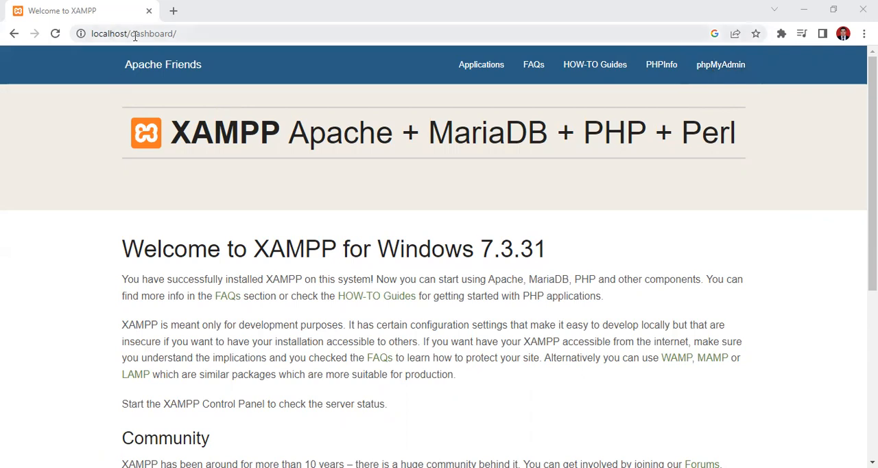
In the browser, open phpMyAdmin from the XAMPP dashboard and go to the server-level import page
left_click(716, 65)
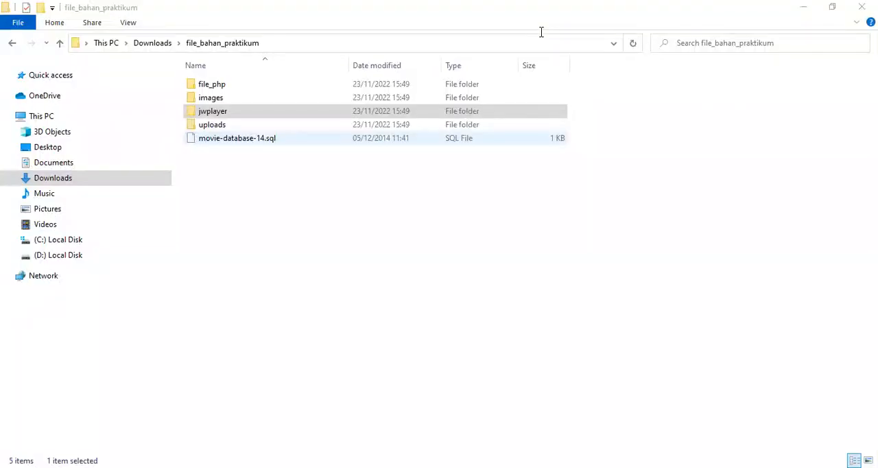
left_click(224, 140)
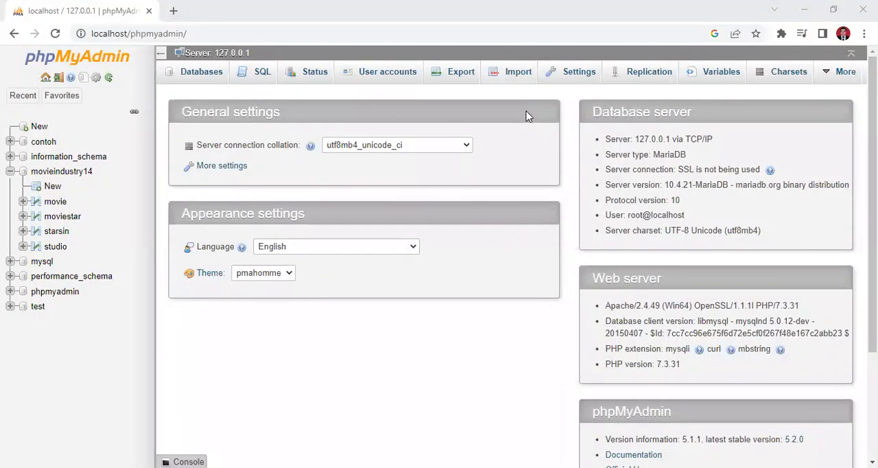
left_click(518, 72)
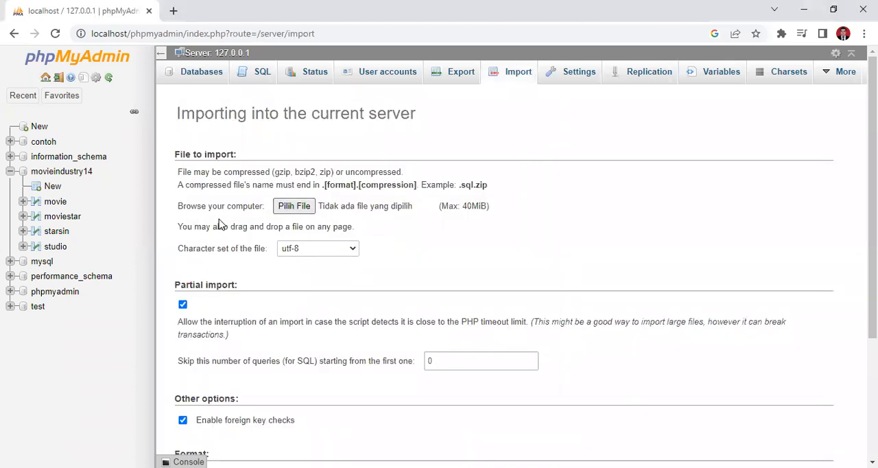
Select movie-database-14.sql from the file_bahan_praktikum folder in Downloads as the file to import
left_click(299, 211)
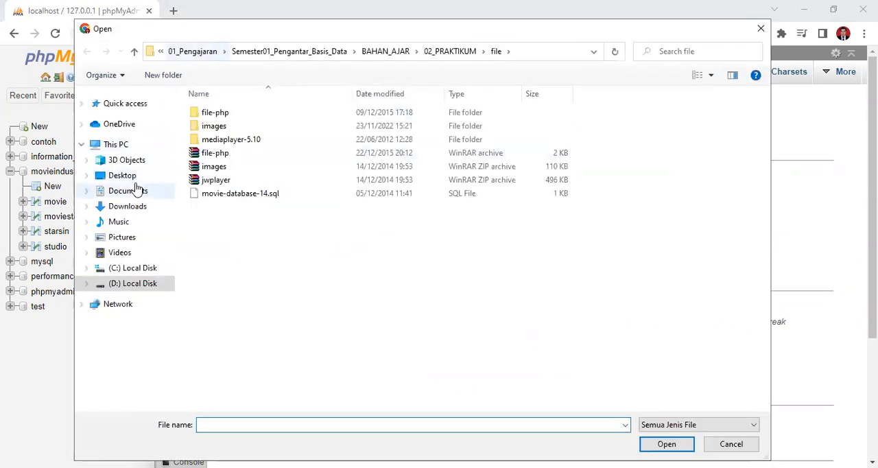
left_click(125, 206)
left_click(238, 128)
double_click(238, 127)
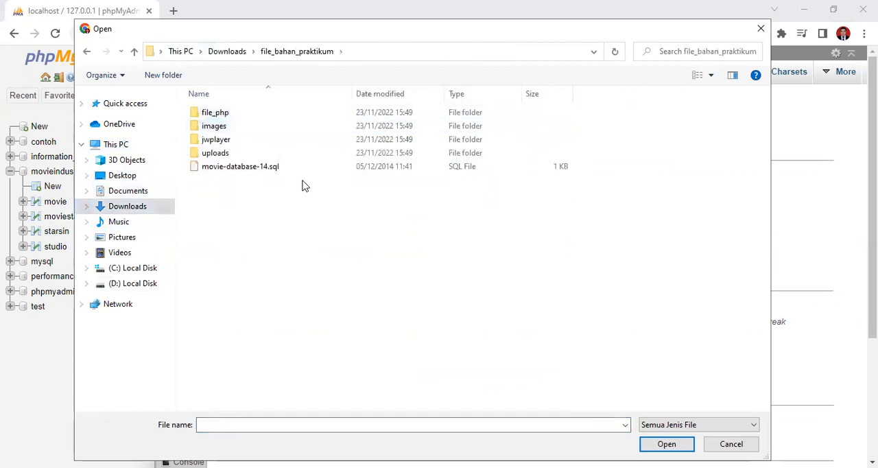
double_click(242, 172)
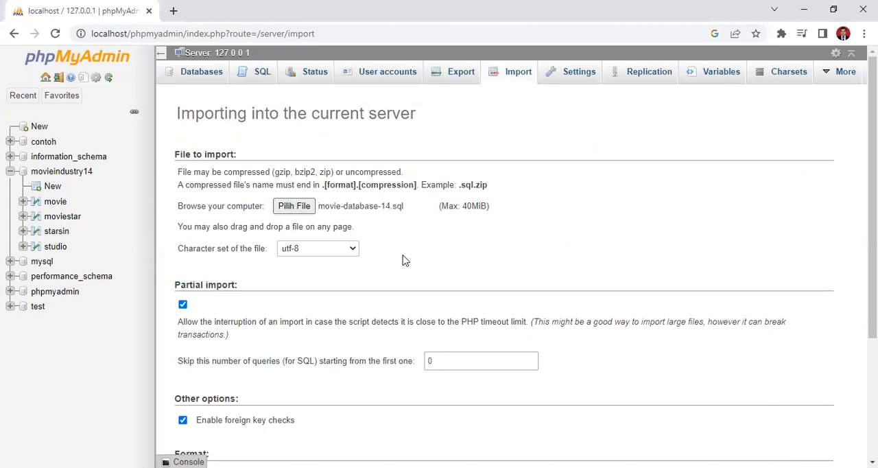
Review the partial import, foreign key, format and SQL compatibility options of the import form
scroll(334, 397, "down", 2)
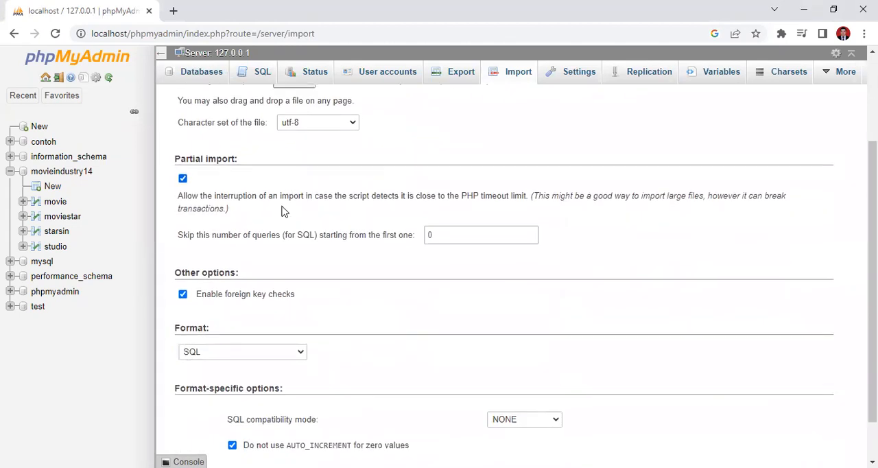
scroll(333, 398, "up", 2)
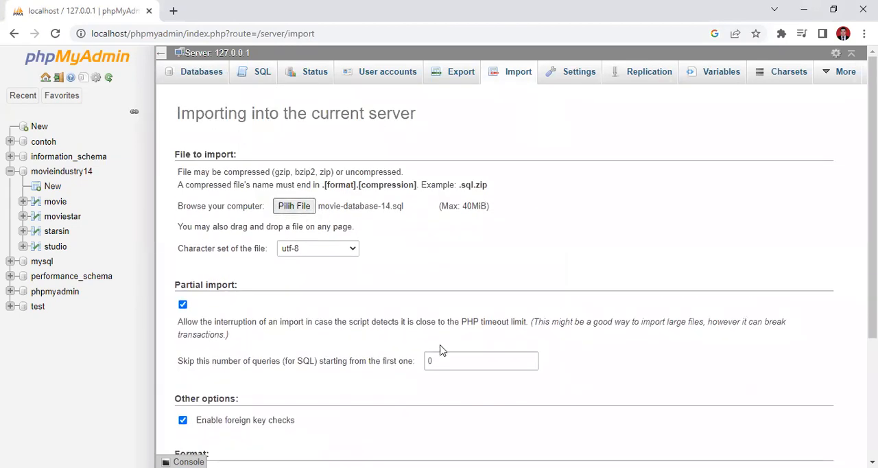
scroll(481, 381, "down", 2)
scroll(480, 382, "down", 1)
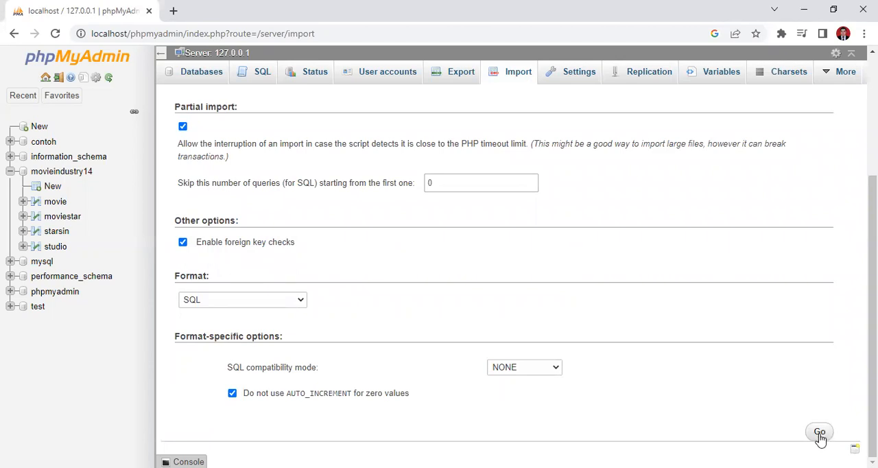
scroll(384, 346, "up", 1)
scroll(384, 347, "up", 2)
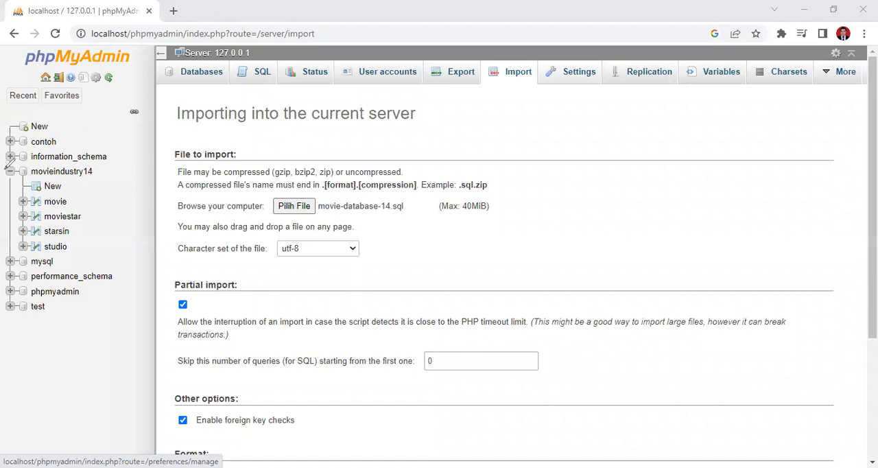
mouse_move(2, 166)
left_mouse_down()
mouse_move(88, 157)
mouse_move(111, 169)
mouse_move(106, 225)
mouse_move(48, 249)
mouse_move(7, 218)
mouse_move(9, 169)
left_mouse_up()
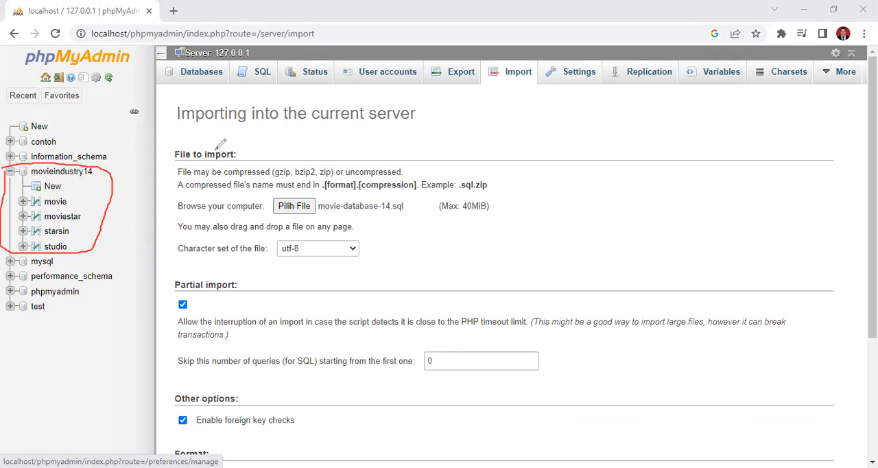
key("ctrl+z")
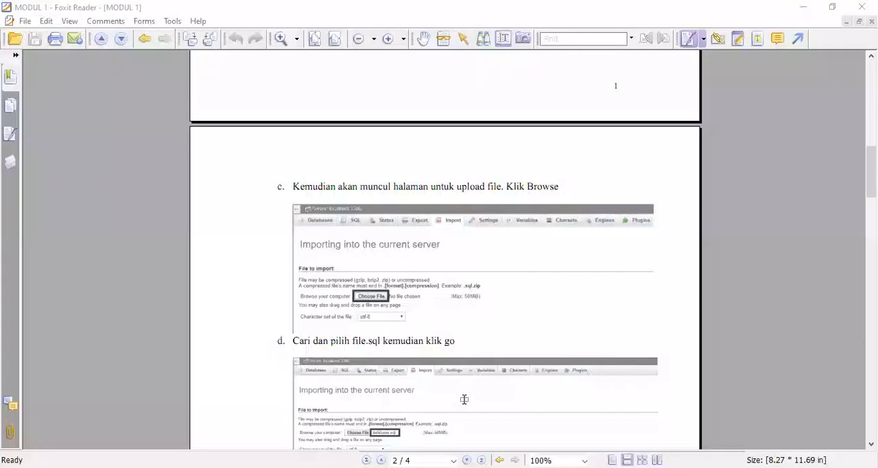
Switch to the MODUL 1 PDF in Foxit Reader and read the import steps, task 4 and the table data in task 5
scroll(432, 376, "down", 5)
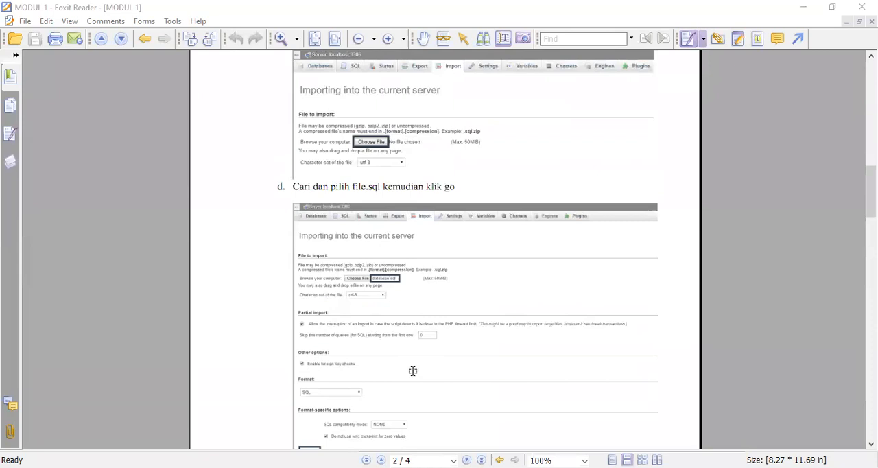
scroll(412, 370, "down", 7)
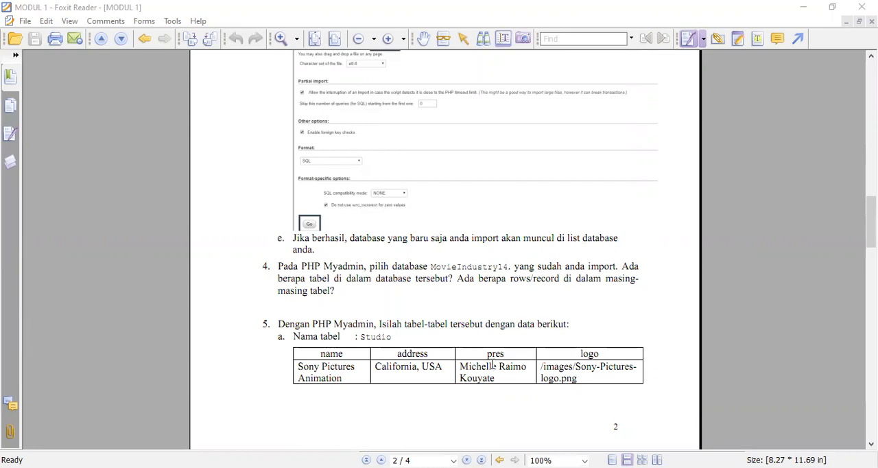
scroll(491, 364, "down", 1)
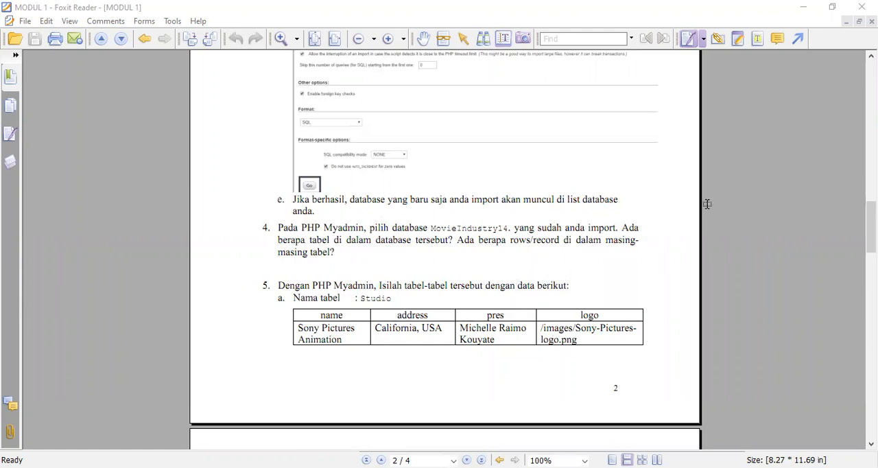
scroll(489, 251, "down", 1)
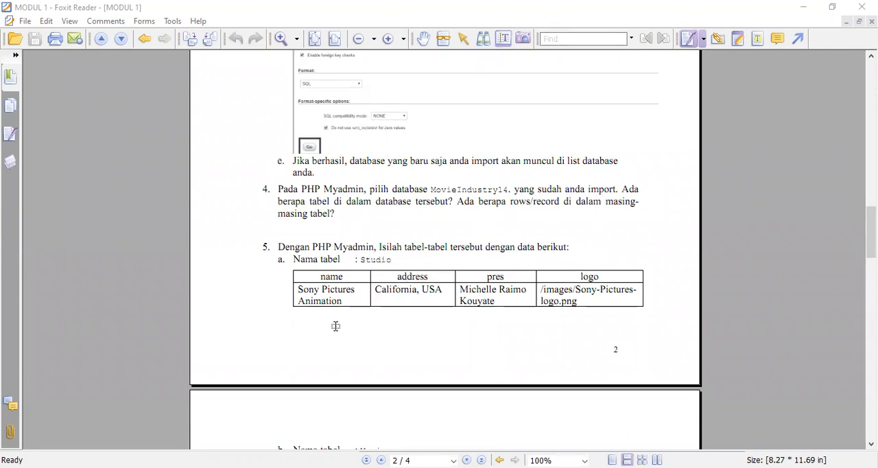
scroll(371, 302, "down", 2)
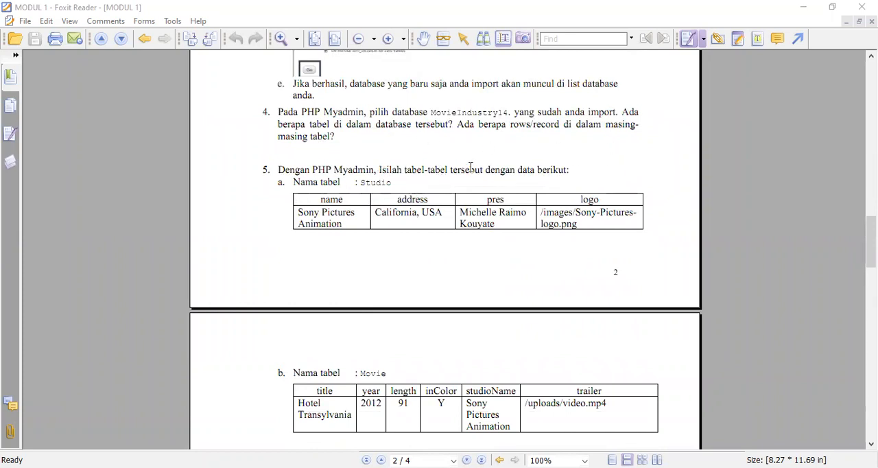
scroll(310, 274, "down", 2)
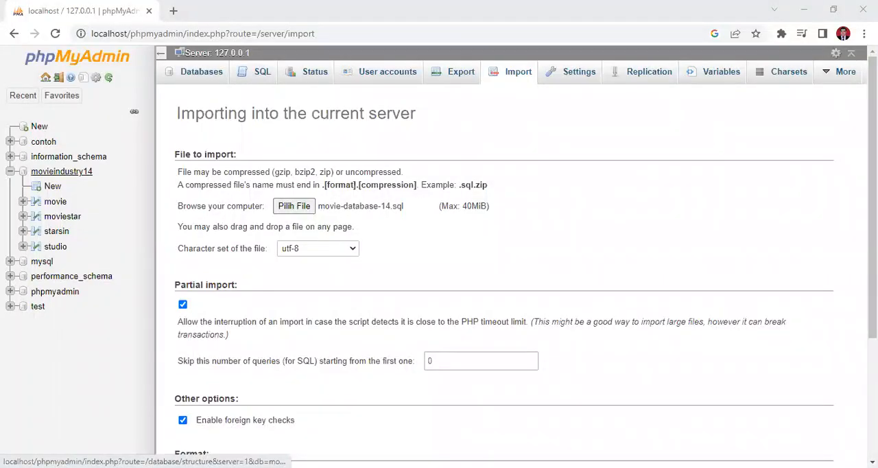
In phpMyAdmin, open the studio table of the movieindustry14 database and bring up its form for inserting new rows
left_click(61, 171)
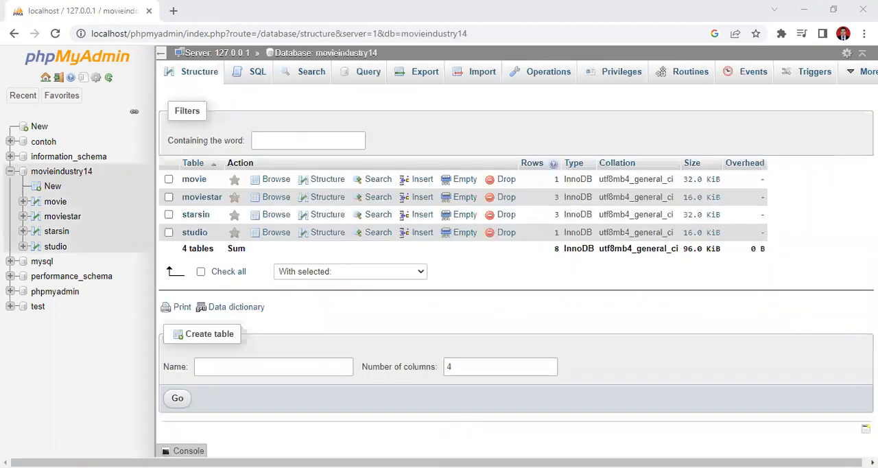
left_click(196, 233)
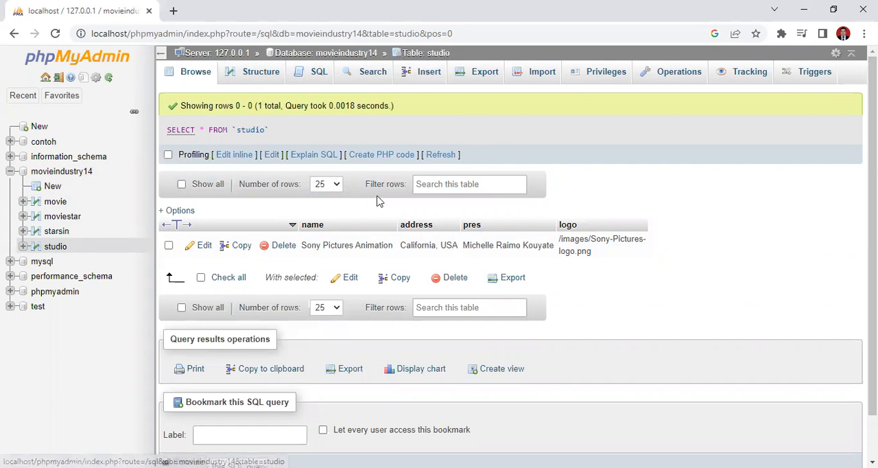
left_click(429, 77)
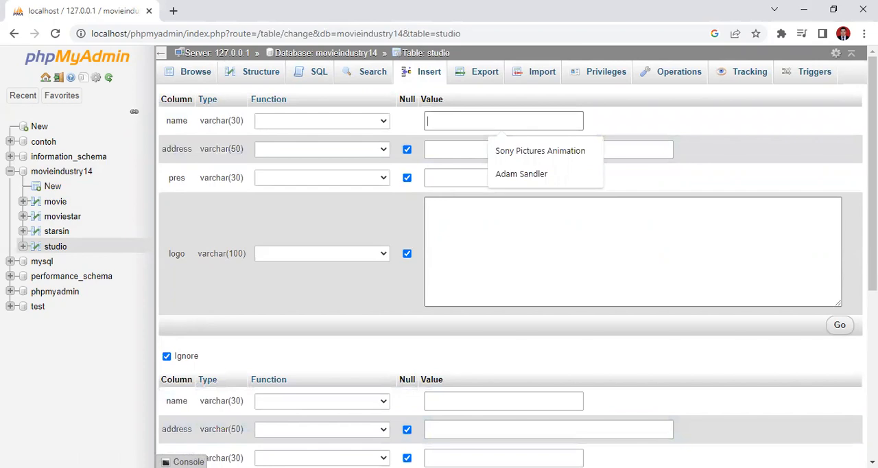
Return to the MODUL 1 PDF and read the SQL query exercises of task 6
key("alt+Tab")
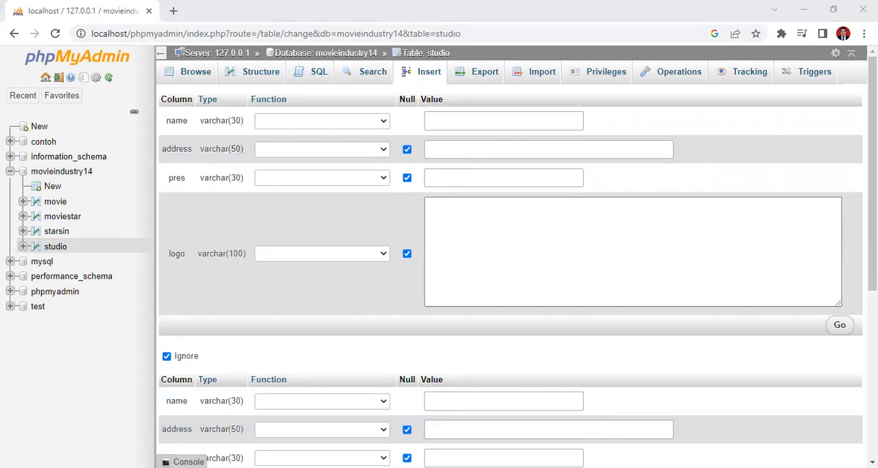
key("alt+Tab")
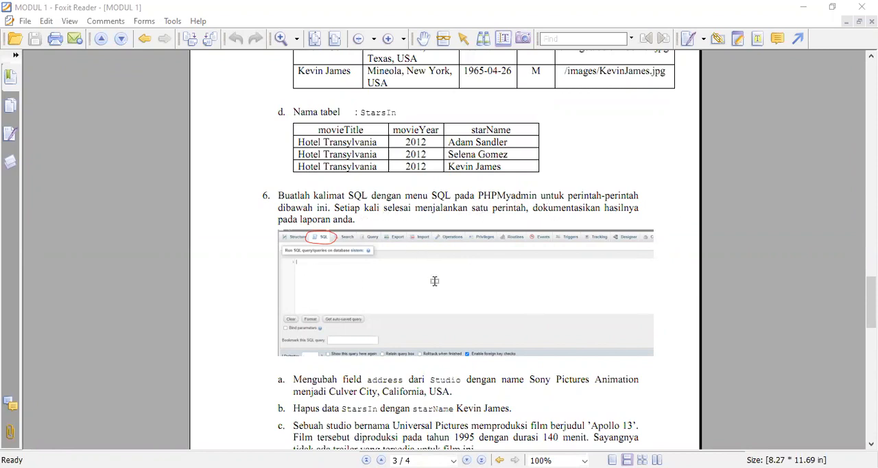
scroll(233, 274, "down", 2)
scroll(341, 391, "down", 3)
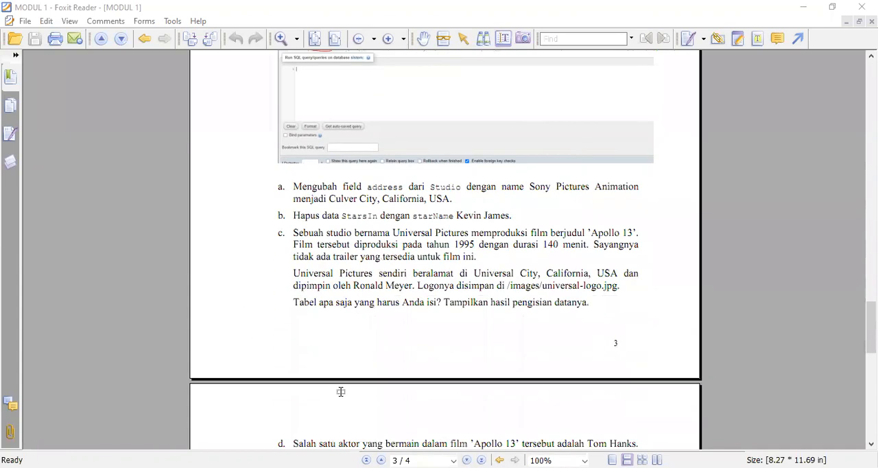
scroll(334, 293, "down", 5)
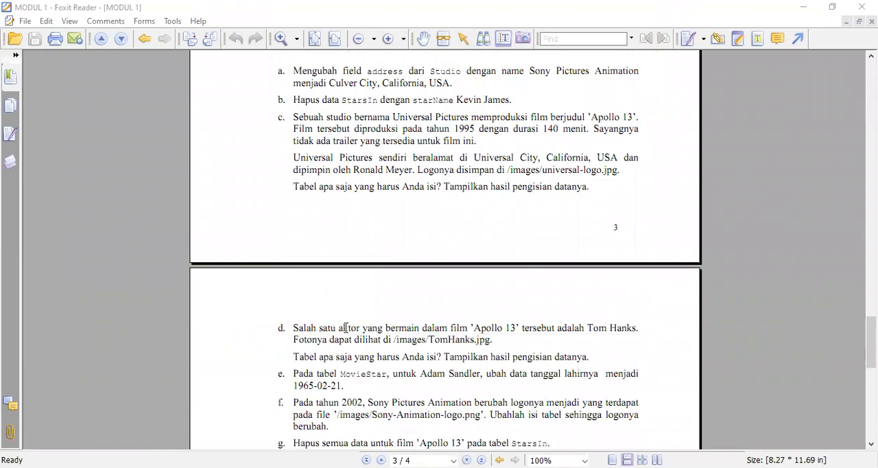
scroll(440, 415, "up", 6)
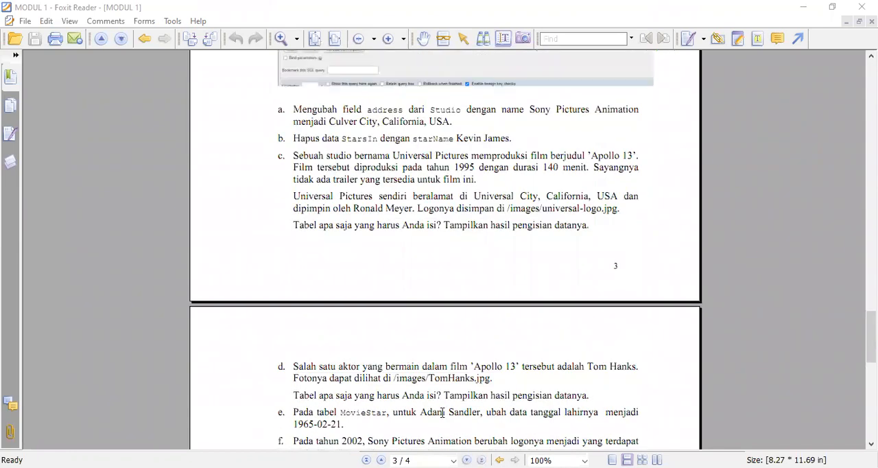
scroll(439, 415, "up", 2)
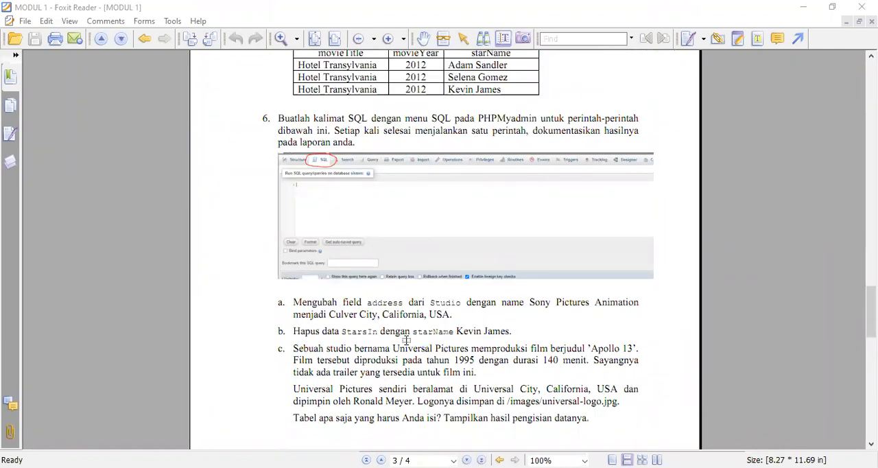
Continue through exercises a to c of task 6 in the MODUL 1 PDF and glance at the following page
scroll(407, 340, "down", 2)
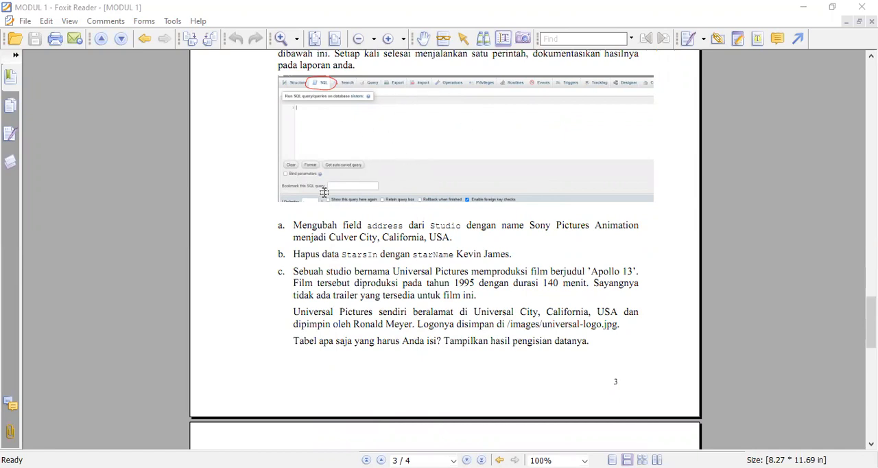
scroll(410, 316, "down", 3)
scroll(415, 338, "down", 7)
scroll(425, 365, "up", 9)
scroll(419, 274, "up", 1)
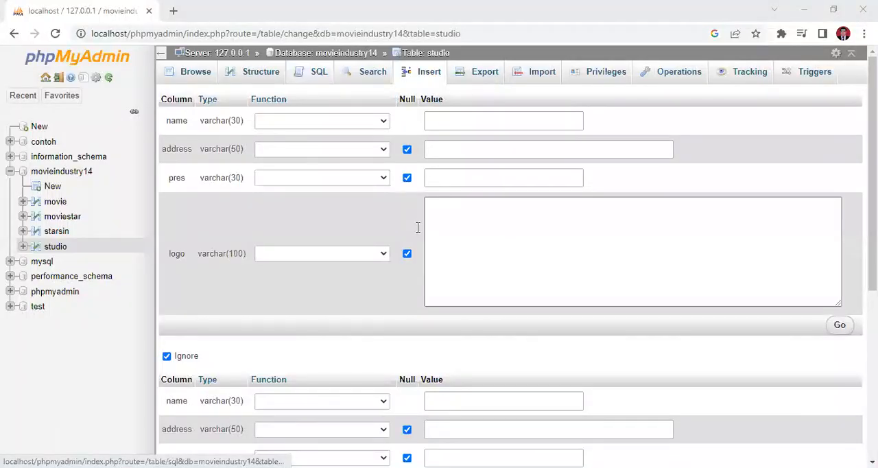
In phpMyAdmin, open the SQL query editor for the whole movieindustry14 database instead of the studio table
left_click(318, 72)
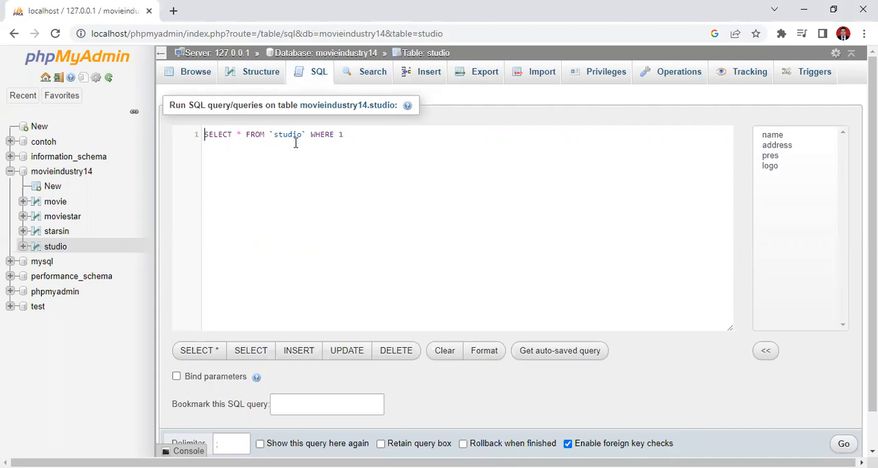
left_click(306, 55)
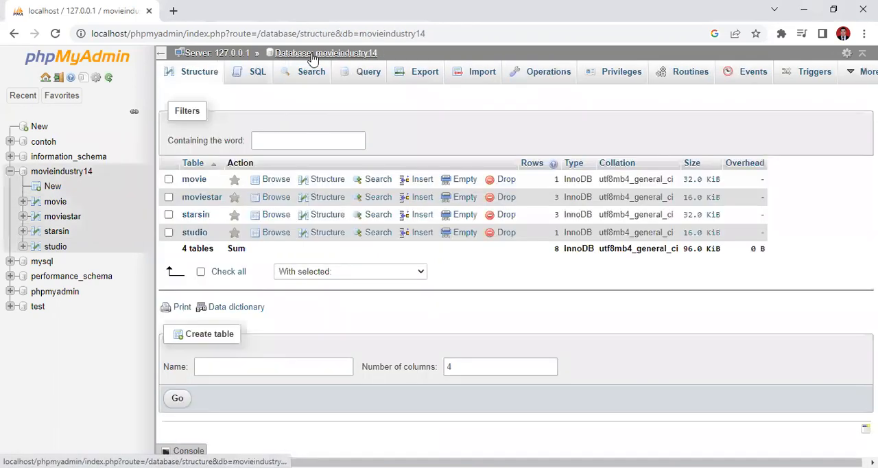
left_click(312, 55)
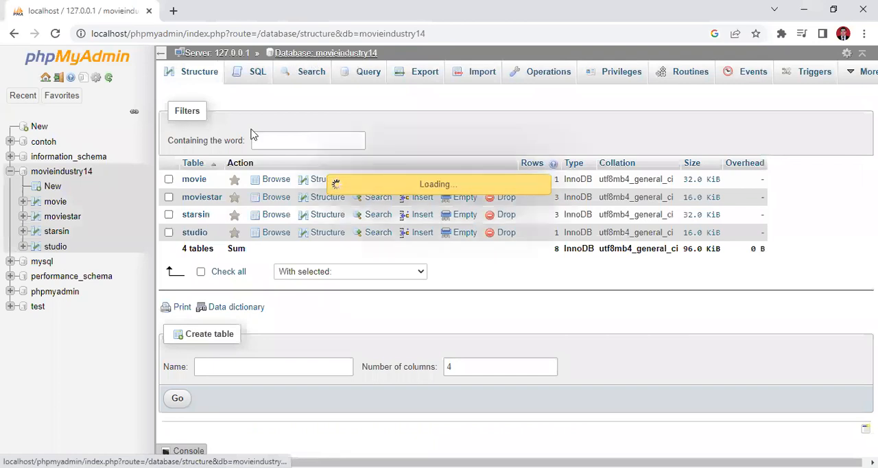
left_click(247, 77)
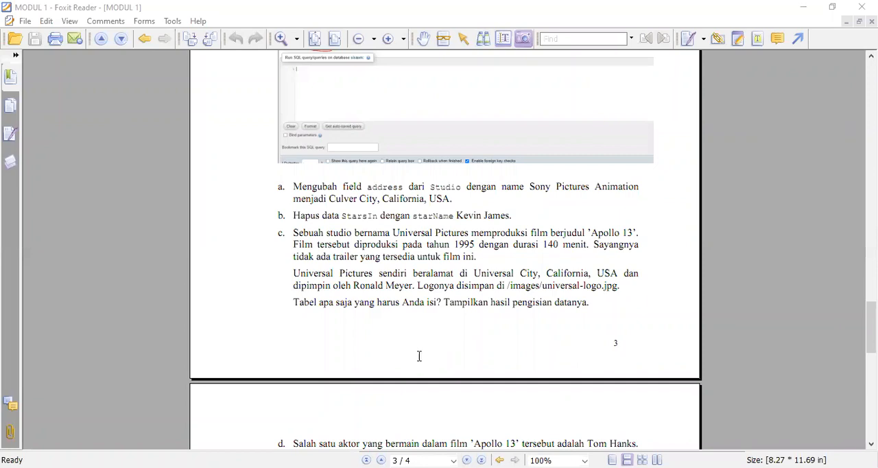
Consult exercise b of task 6 in the MODUL 1 PDF, and start the phpMyAdmin query with DELETE FROM starsin
scroll(419, 356, "up", 1)
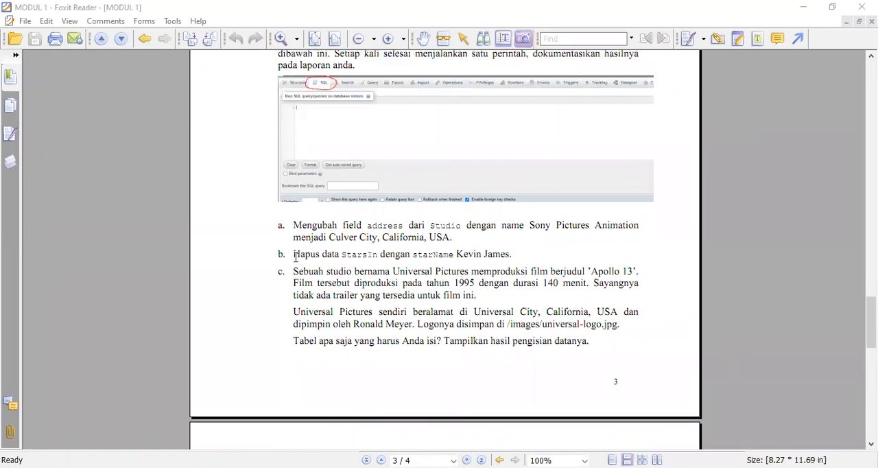
left_click_drag(295, 254, 525, 256)
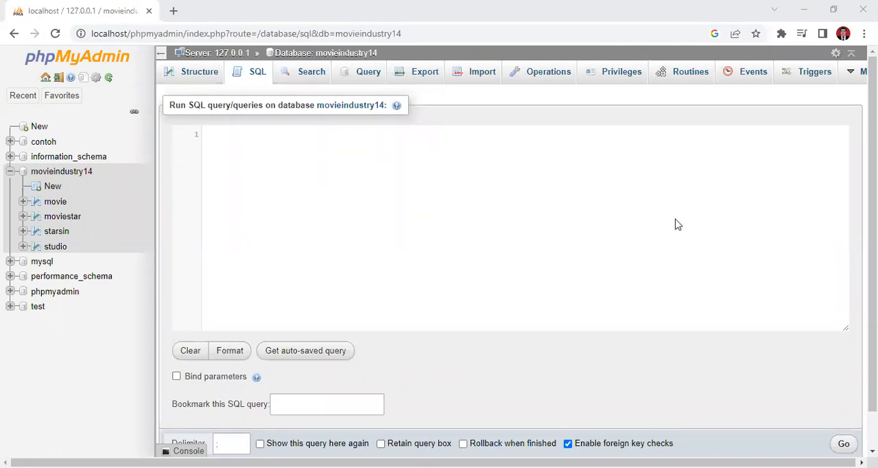
type("DELETE")
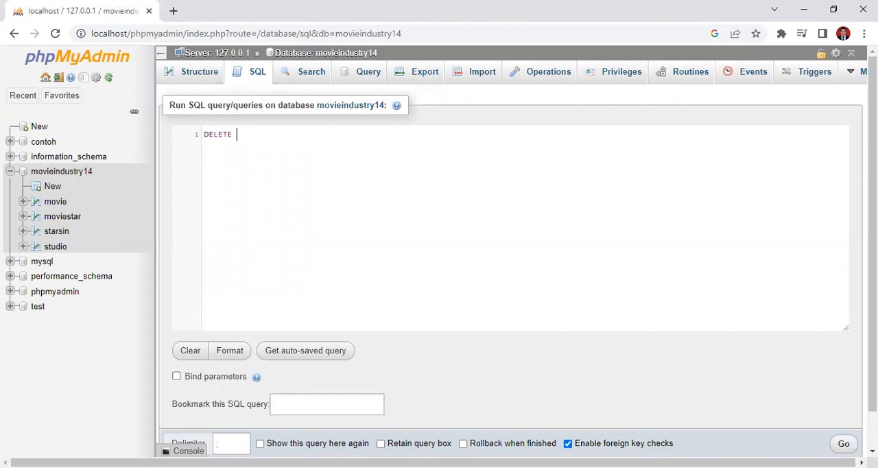
type("FROM stasin")
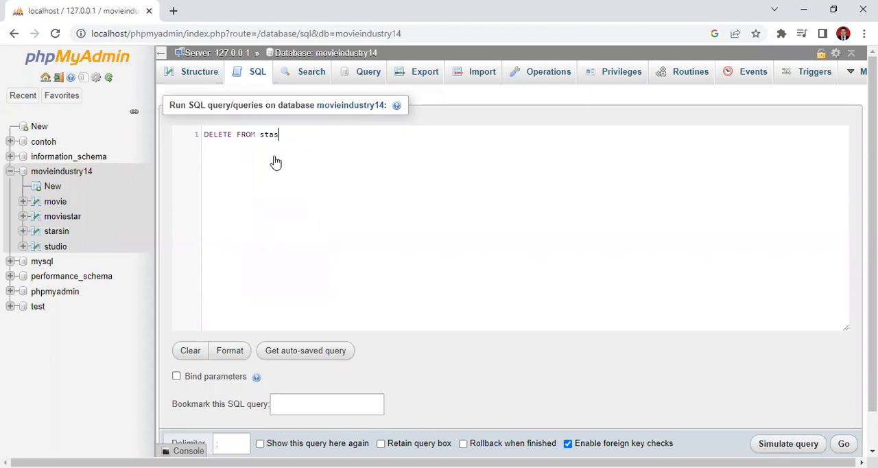
key("BackSpace")
key("BackSpace")
key("BackSpace")
key("BackSpace")
type("arsi")
left_click(275, 152)
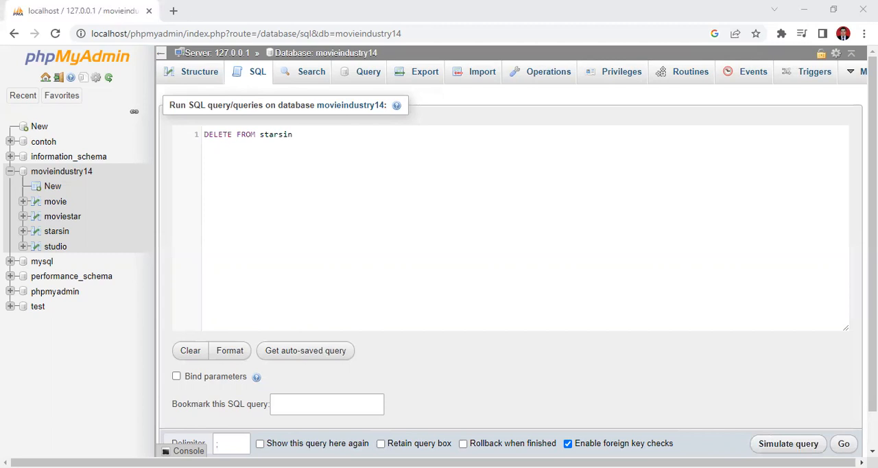
Complete the DELETE statement with the condition WHERE name = "Kevin James";
left_click(337, 176)
type("WHERE")
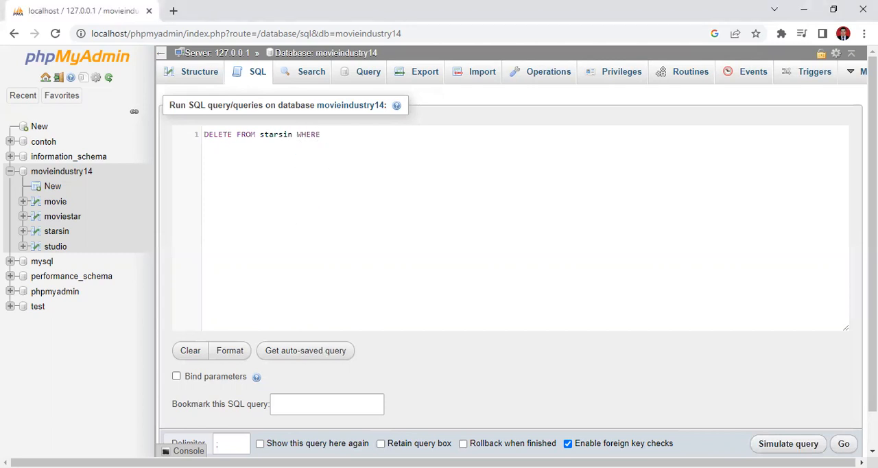
type(" na")
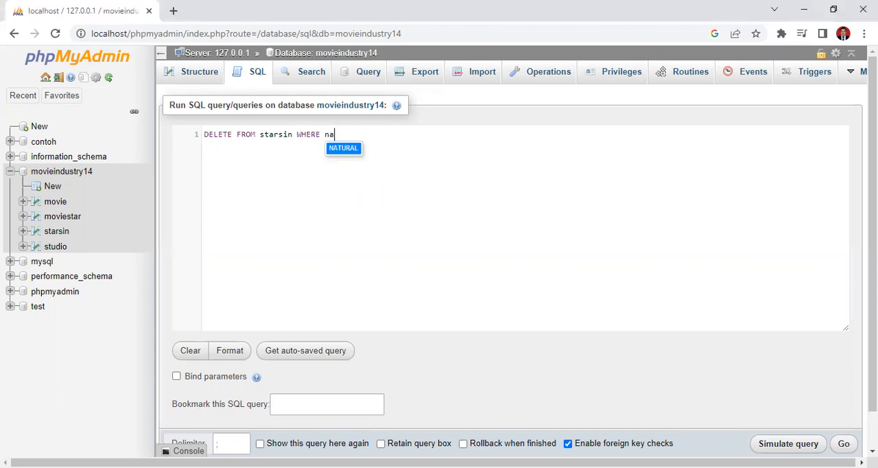
type("me = \"Kevin")
type("\"")
key("Left")
type("Kevin Jam")
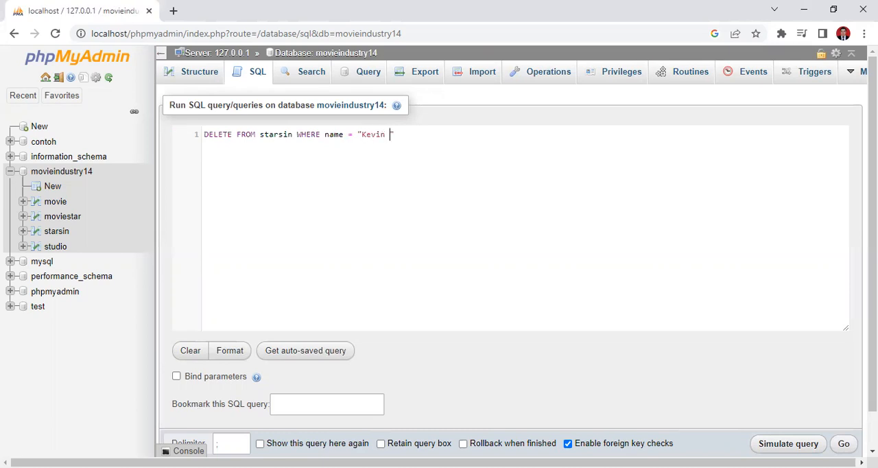
type("es")
key("Right")
type(";")
Try to run the DELETE statement on movieindustry14 and read the MySQL response
left_click(126, 222)
left_click(369, 144)
left_click(844, 445)
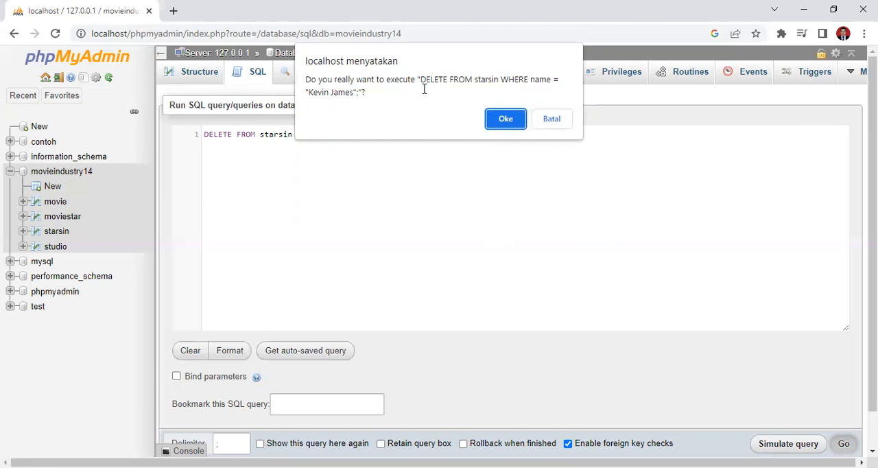
left_click(505, 122)
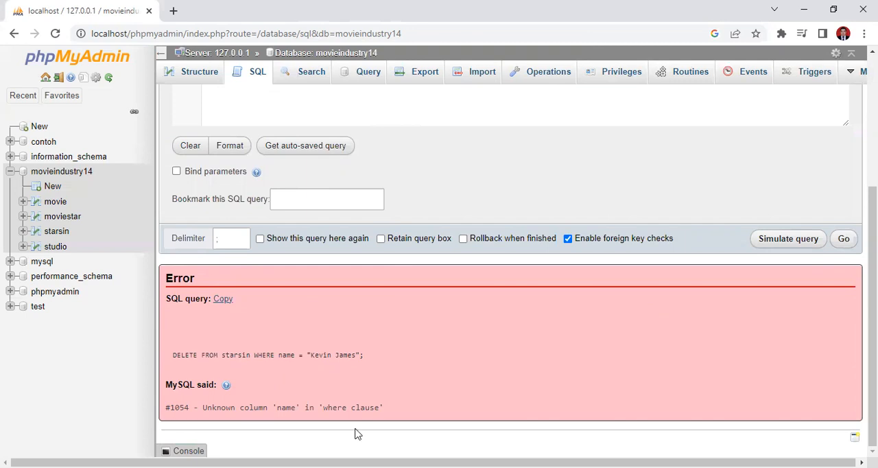
left_click_drag(204, 408, 381, 418)
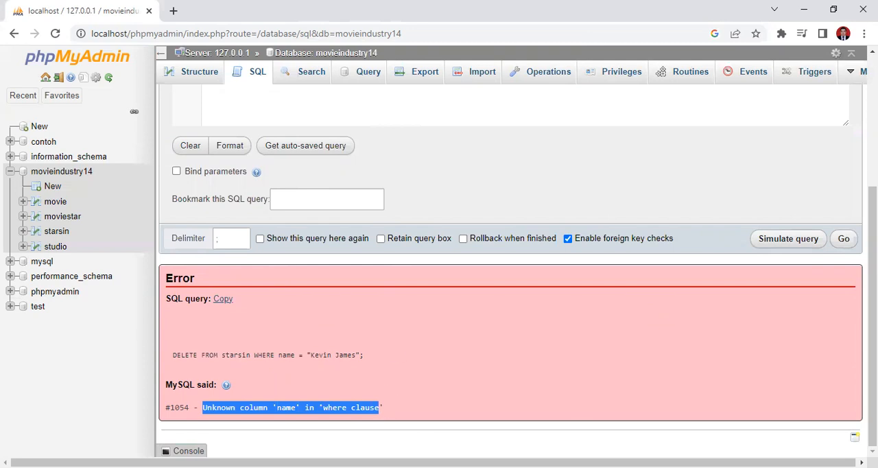
Check the column name in the PDF, correct the WHERE column to starName, and run the DELETE statement
key("alt+Tab")
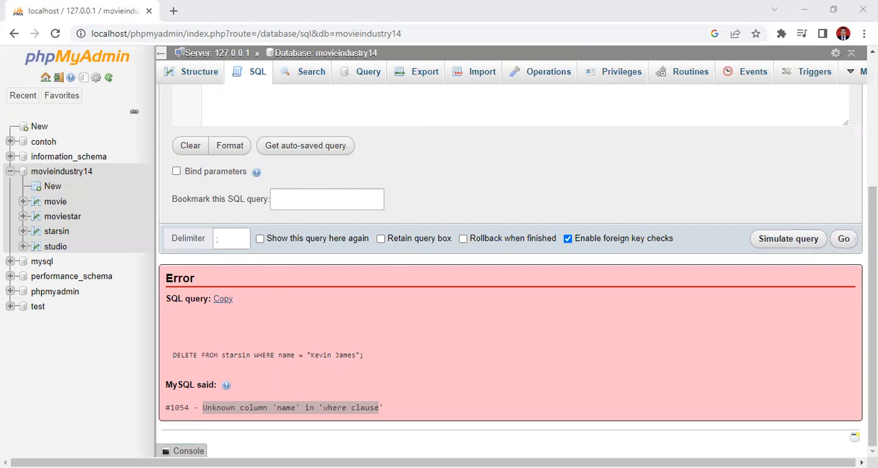
key("alt+Tab")
scroll(349, 428, "up", 3)
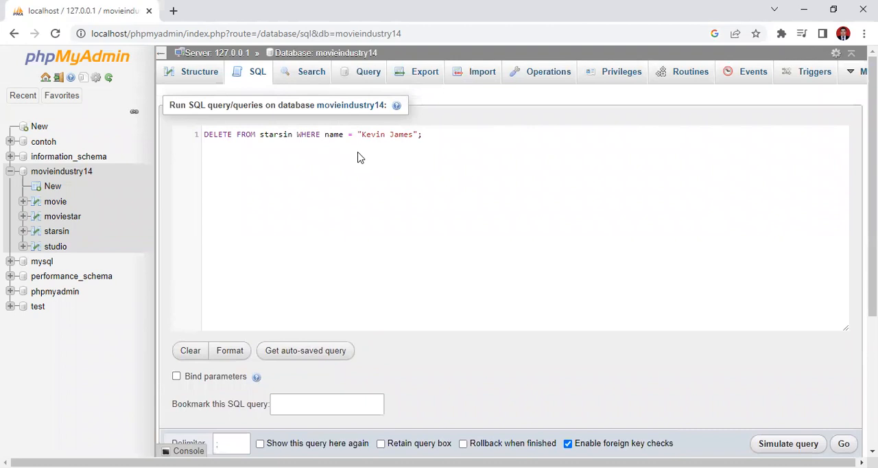
type("star")
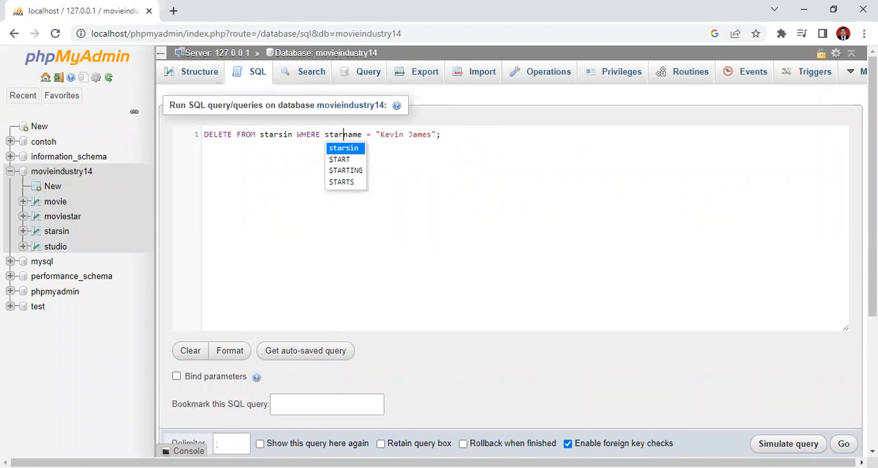
key("alt+Tab")
key("alt+Tab")
key("Delete")
type("N")
left_click(499, 225)
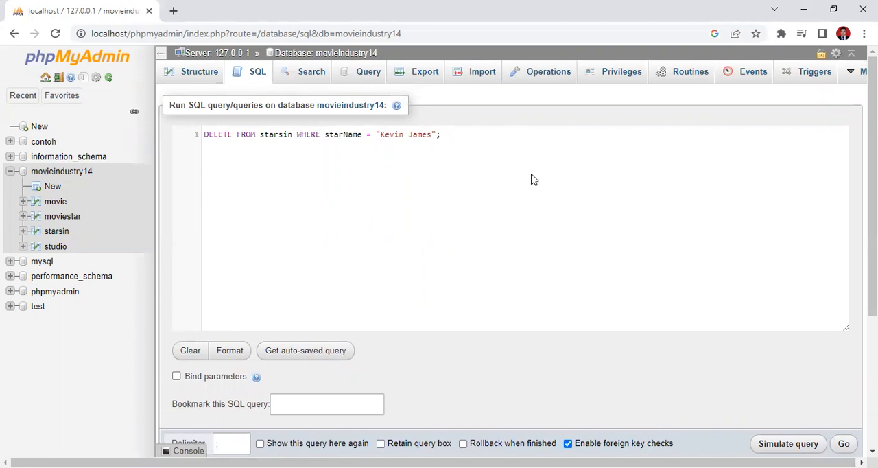
left_click(843, 444)
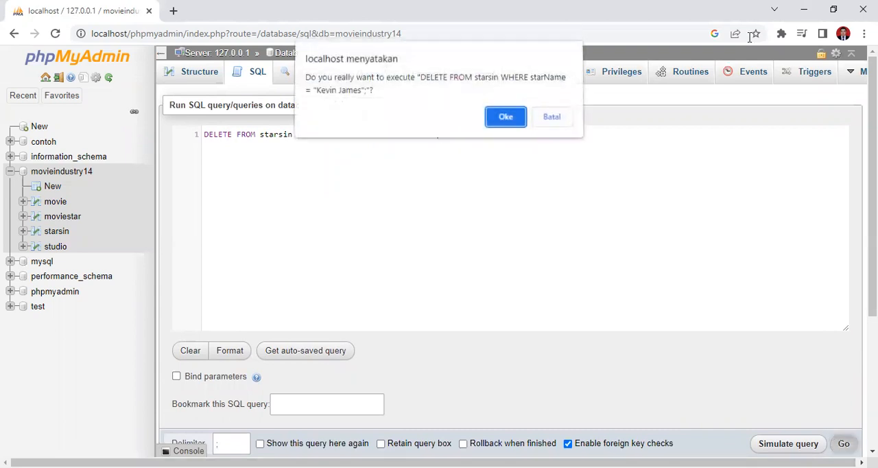
left_click(506, 117)
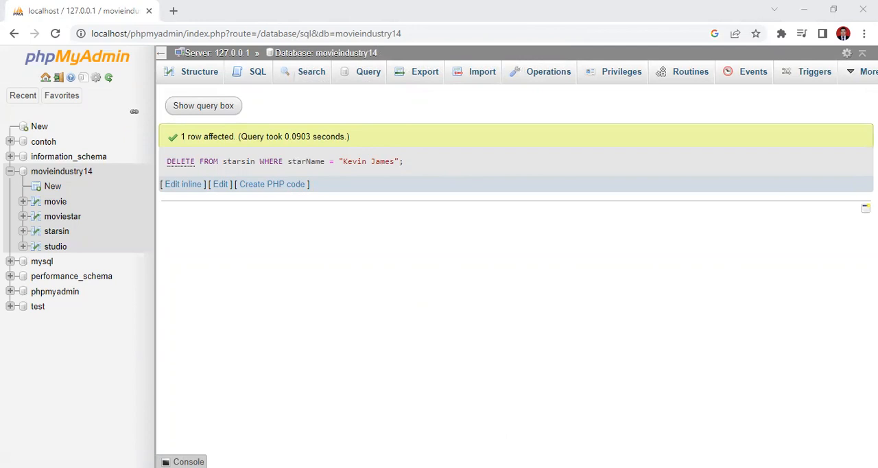
left_click(332, 294)
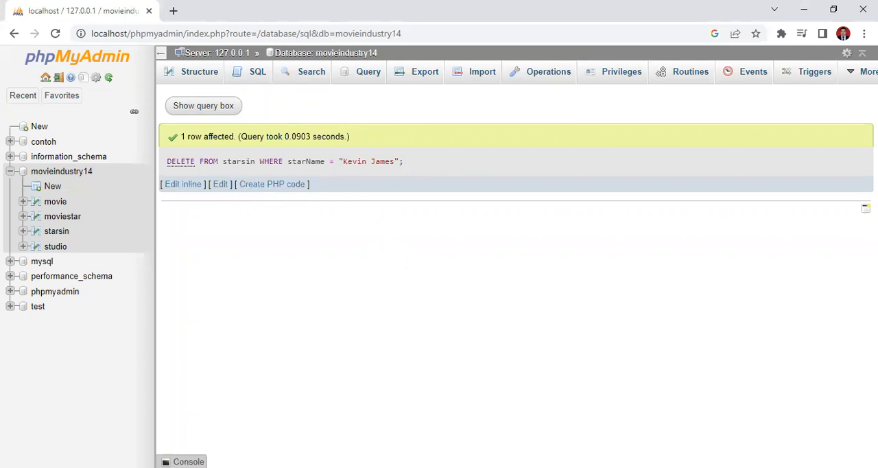
Switch to the MODUL 1 PDF and read the remaining task 6 exercises and task 7 on displaying table data with PHP files
key("alt+Tab")
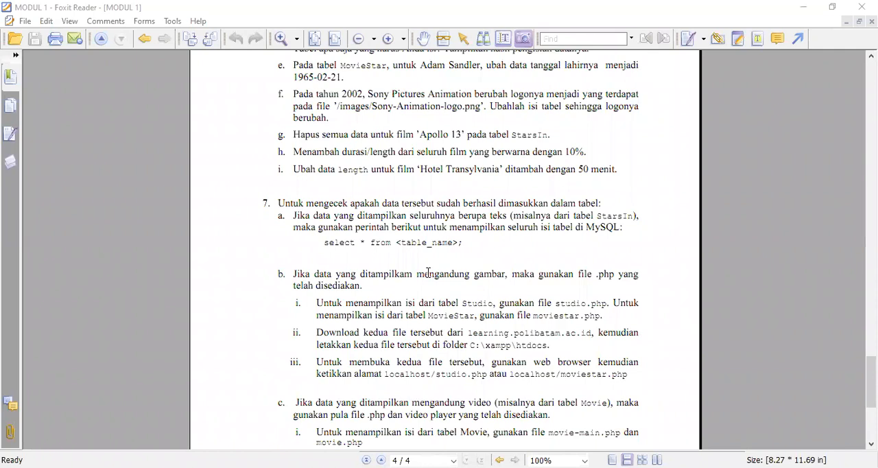
scroll(417, 160, "down", 1)
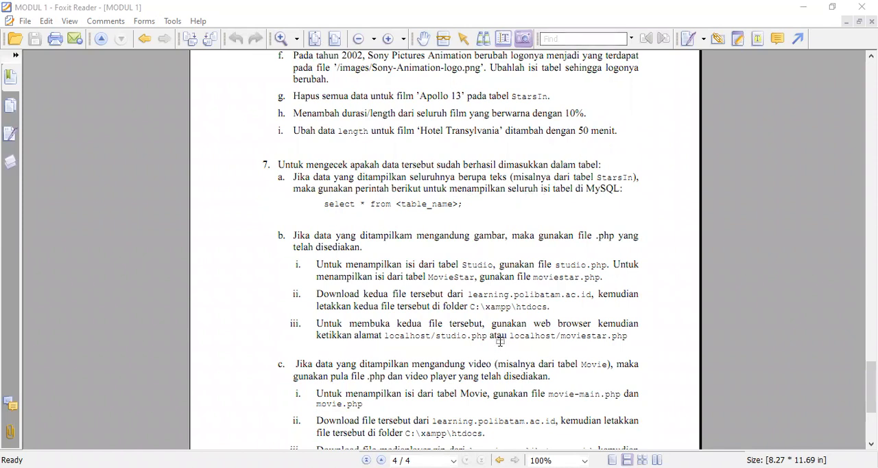
scroll(504, 349, "down", 2)
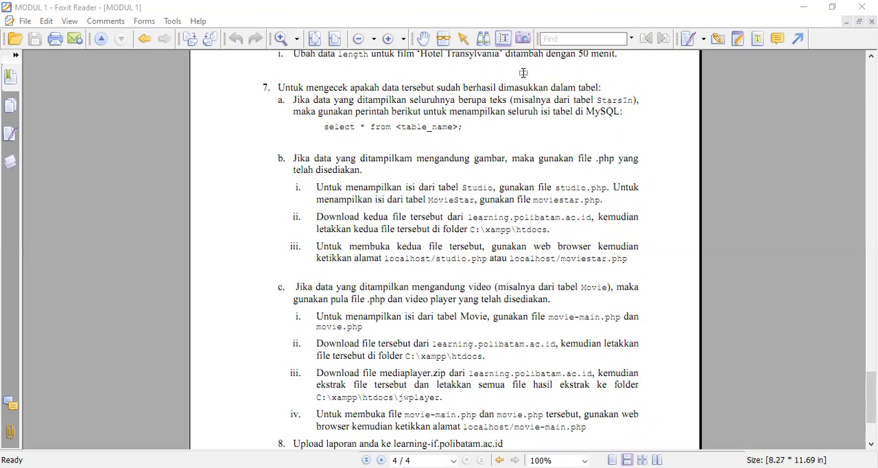
double_click(516, 230)
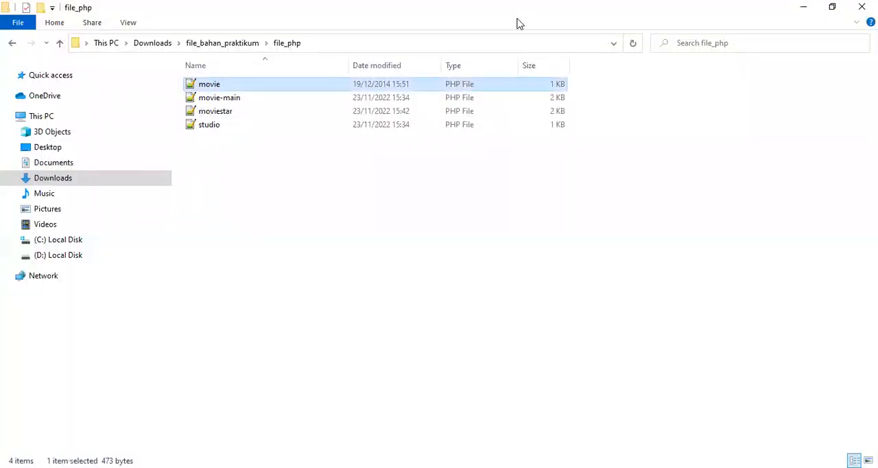
In File Explorer, copy the PHP files movie, movie-main, moviestar and studio from the file_php folder
key("ctrl+a")
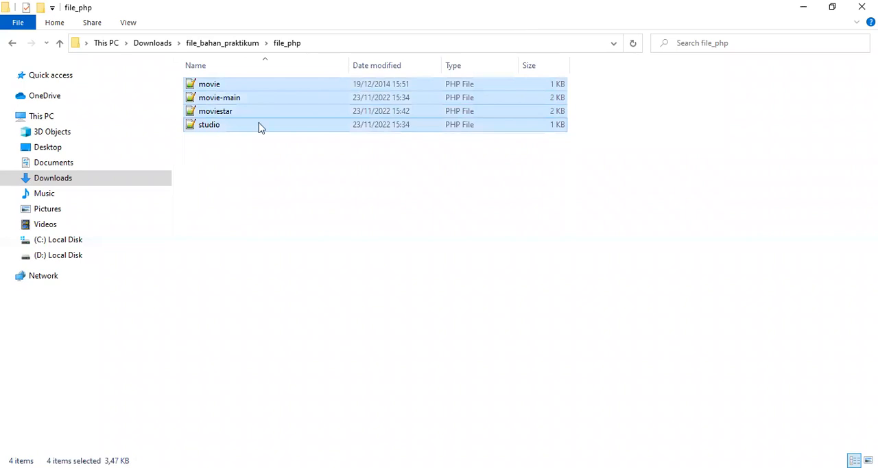
right_click(215, 125)
left_click(273, 345)
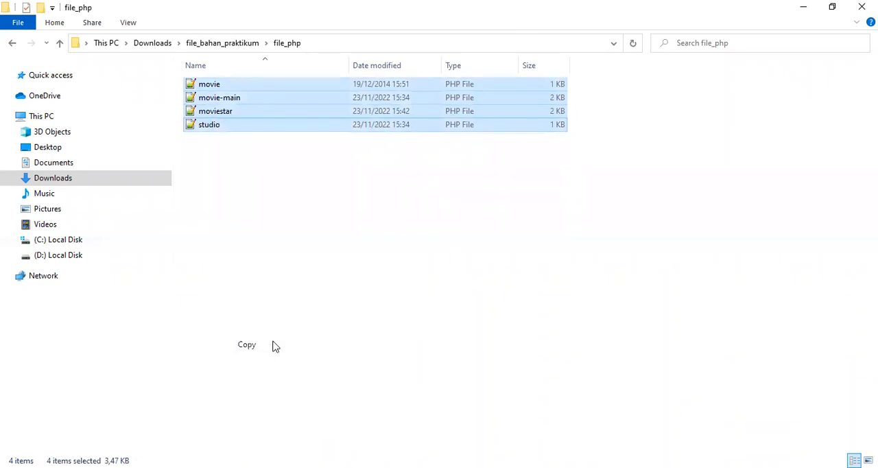
Open the C:\xampp\htdocs folder and view the available paste option without pasting
left_click(57, 242)
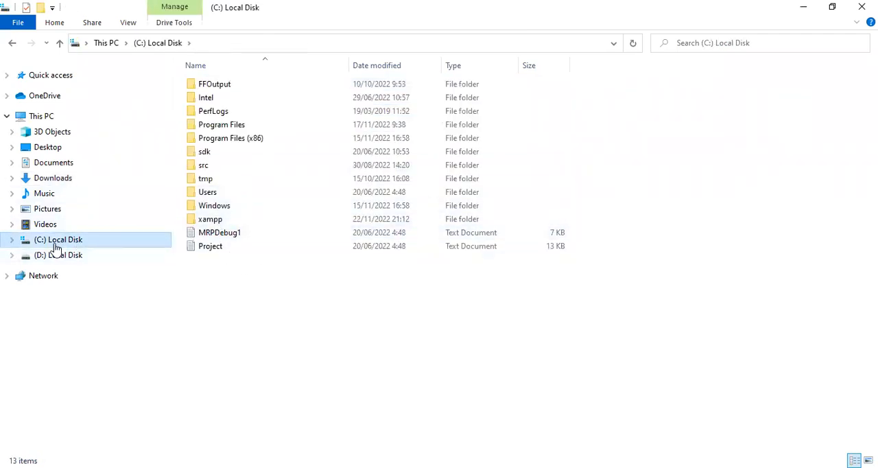
double_click(215, 222)
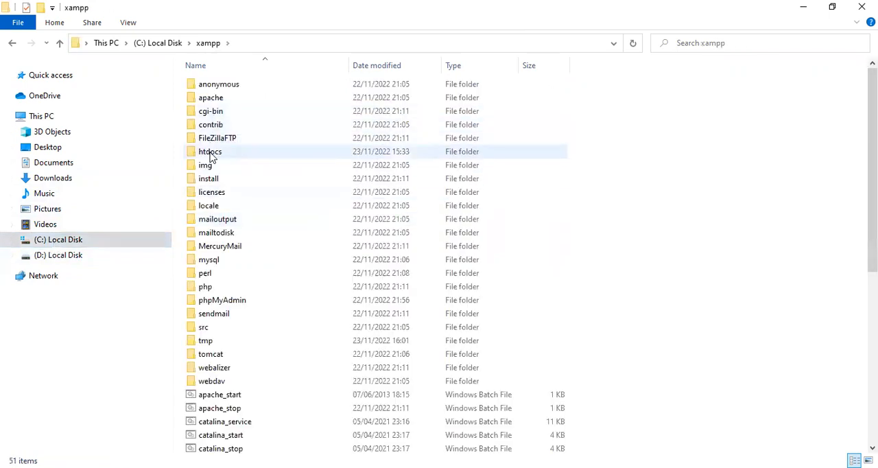
double_click(212, 154)
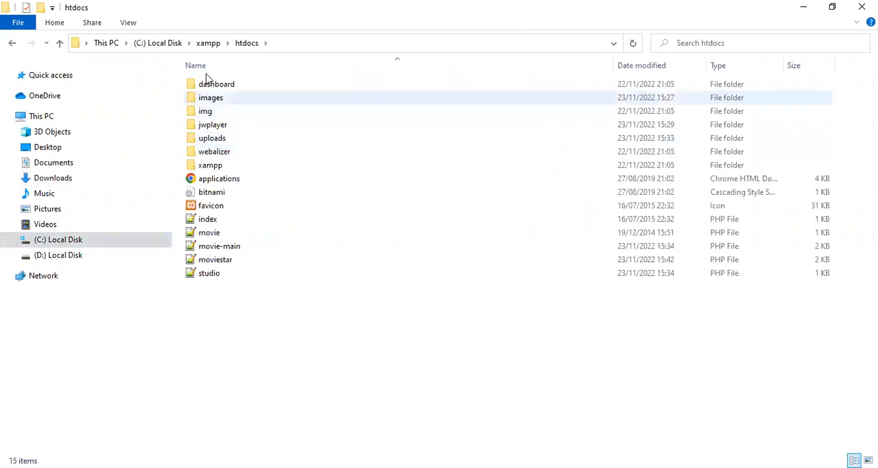
right_click(252, 326)
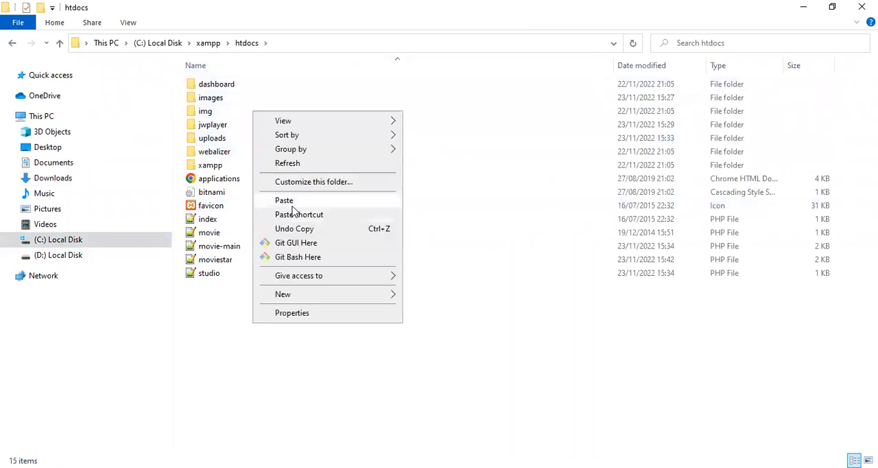
left_click(248, 328)
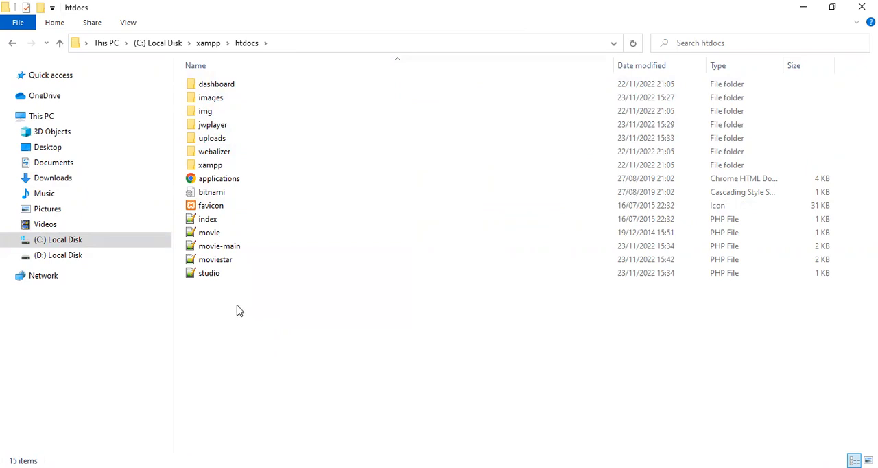
Select the movie, movie-main, moviestar and studio PHP files in htdocs to point them out, ending on movie
left_click(218, 234)
left_click(218, 275, "shift")
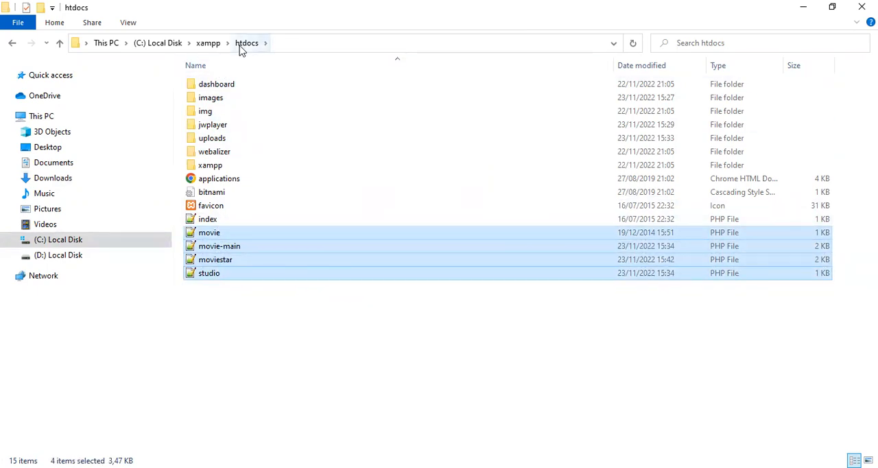
left_click(207, 235)
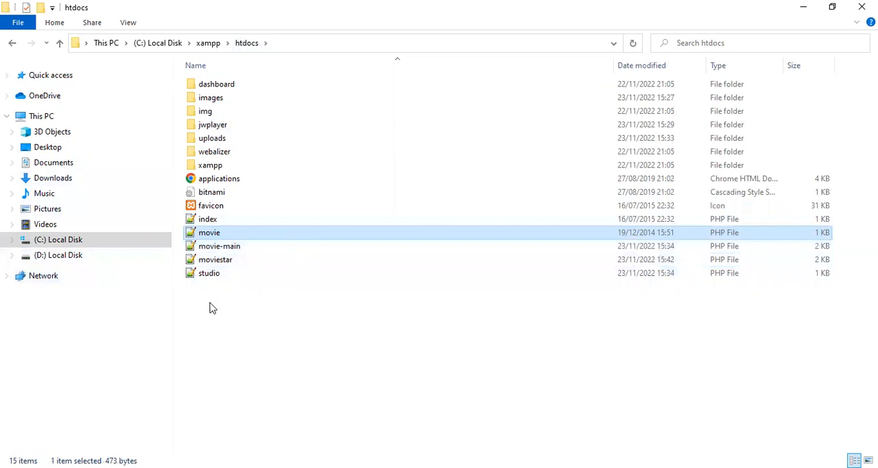